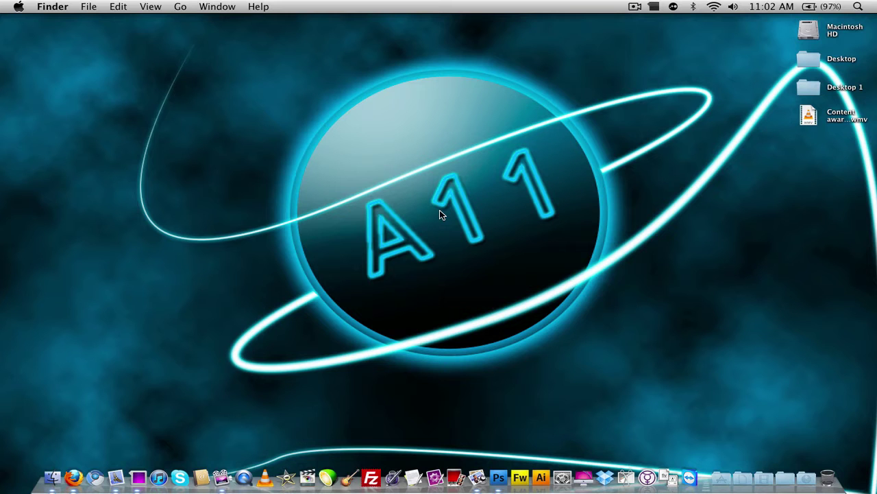
# - View the finished example image system 1.png from the My Solar System folder, closing the image and the folder again
pyautogui.press('F9')
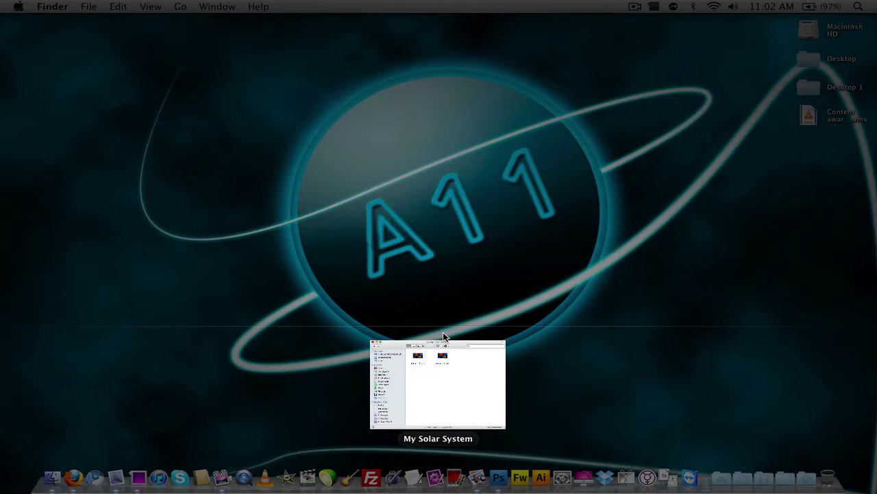
pyautogui.click(415, 377)
pyautogui.doubleClick(261, 71)
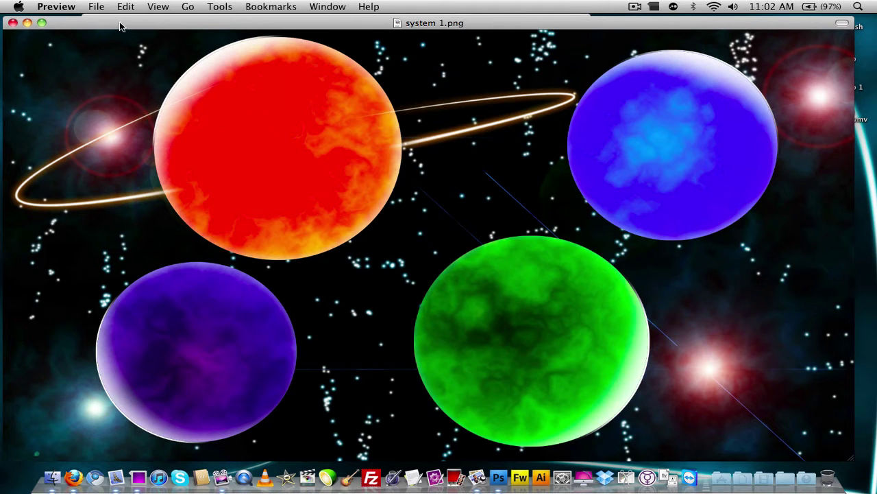
pyautogui.click(10, 23)
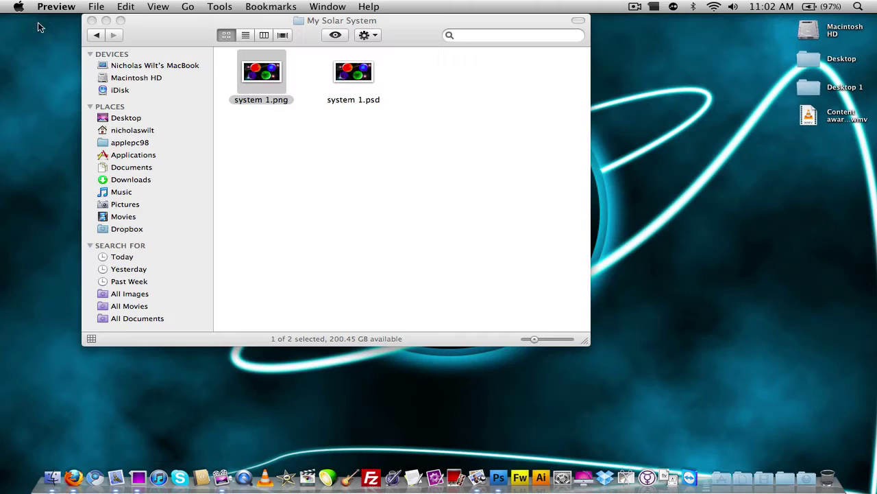
pyautogui.click(92, 19)
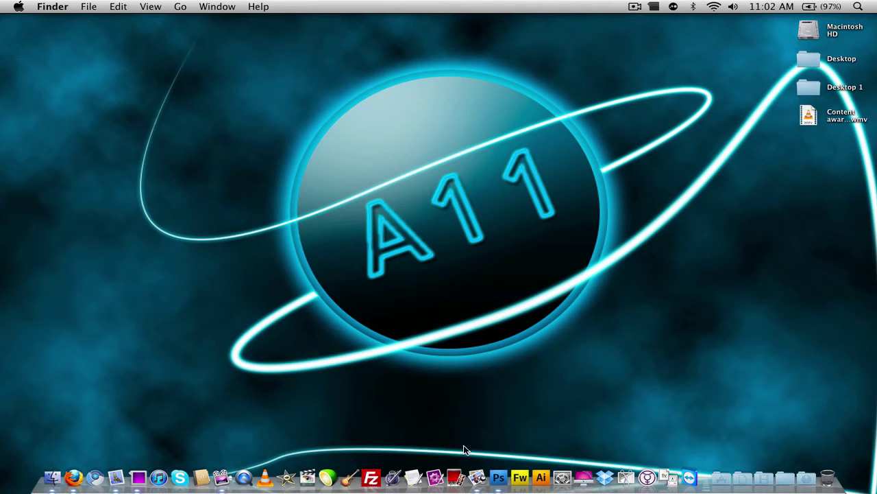
# - Switch to Photoshop and create a new document 1920 pixels wide and 1080 pixels high
pyautogui.click(491, 478)
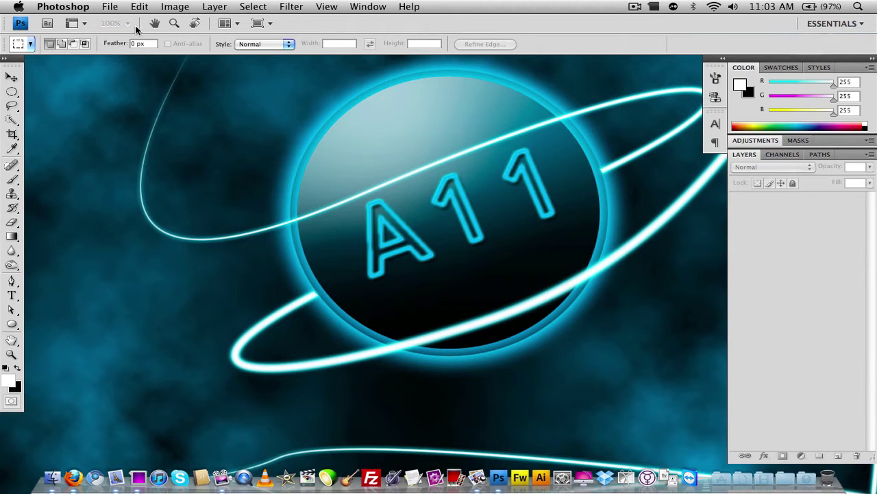
pyautogui.click(115, 6)
pyautogui.click(118, 22)
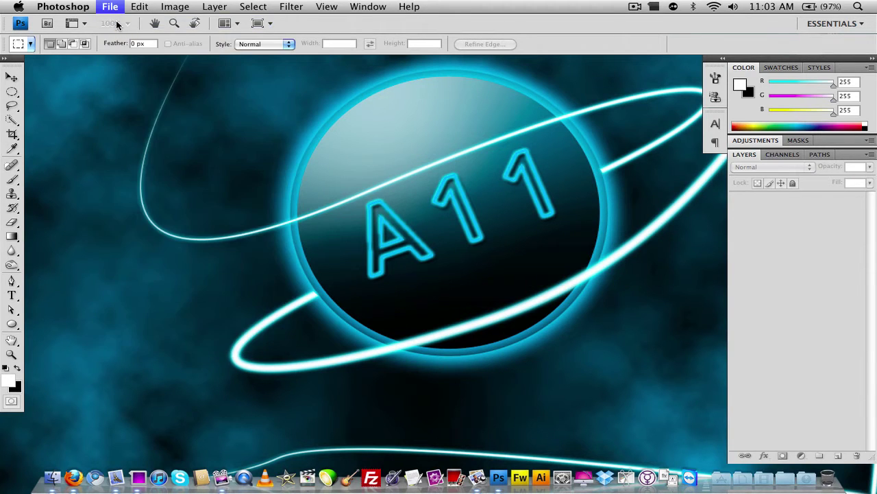
pyautogui.doubleClick(358, 170)
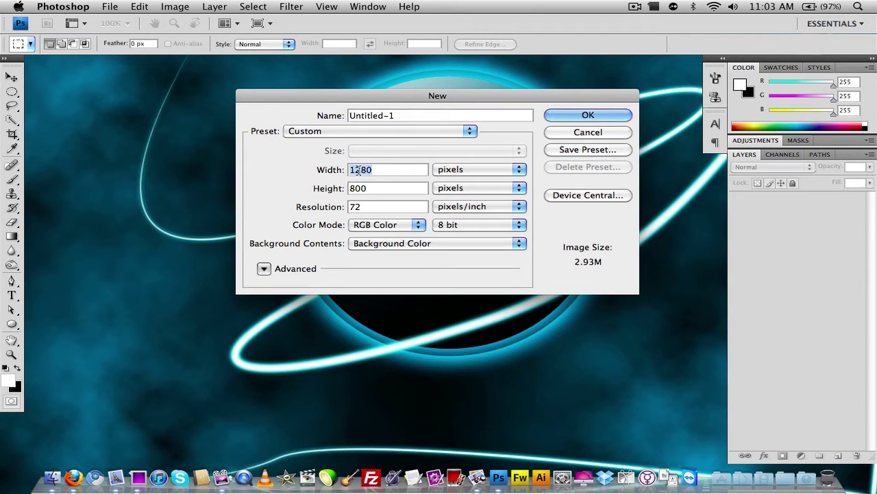
pyautogui.write('190')
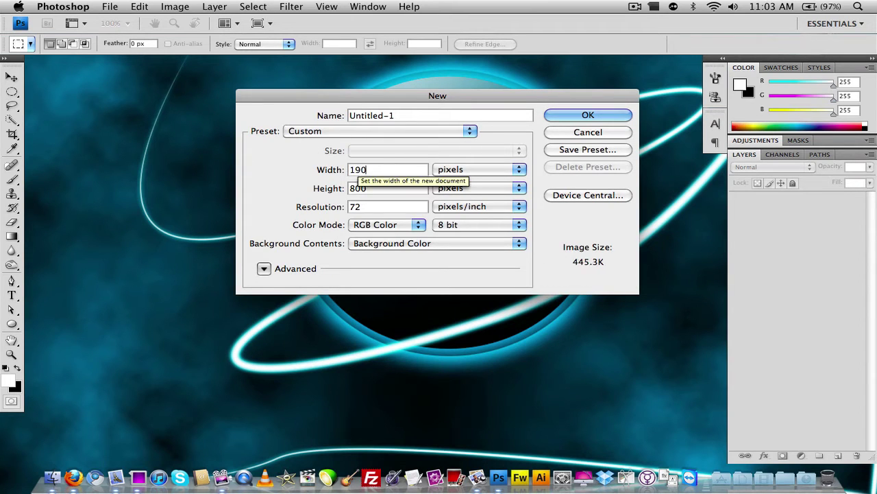
pyautogui.write('2')
pyautogui.press('BackSpace')
pyautogui.press('BackSpace')
pyautogui.write('290')
pyautogui.press('BackSpace')
pyautogui.press('BackSpace')
pyautogui.write('0')
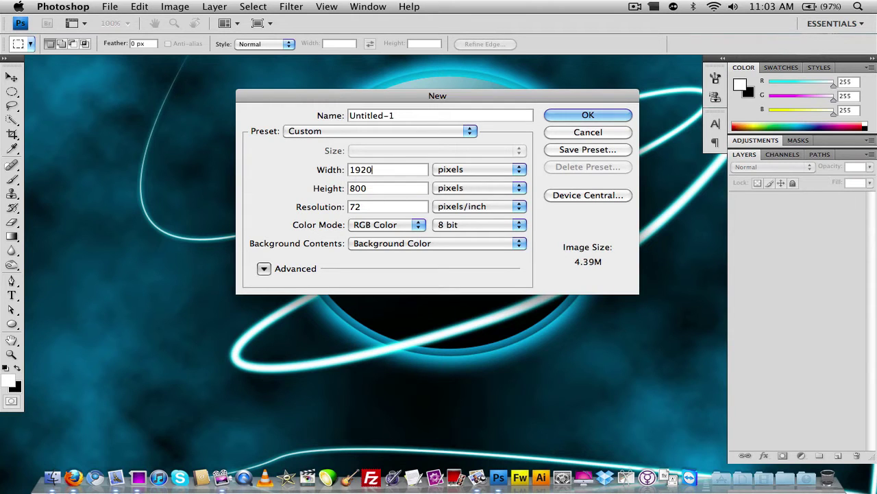
pyautogui.press('Tab')
pyautogui.write('1080')
pyautogui.click(569, 116)
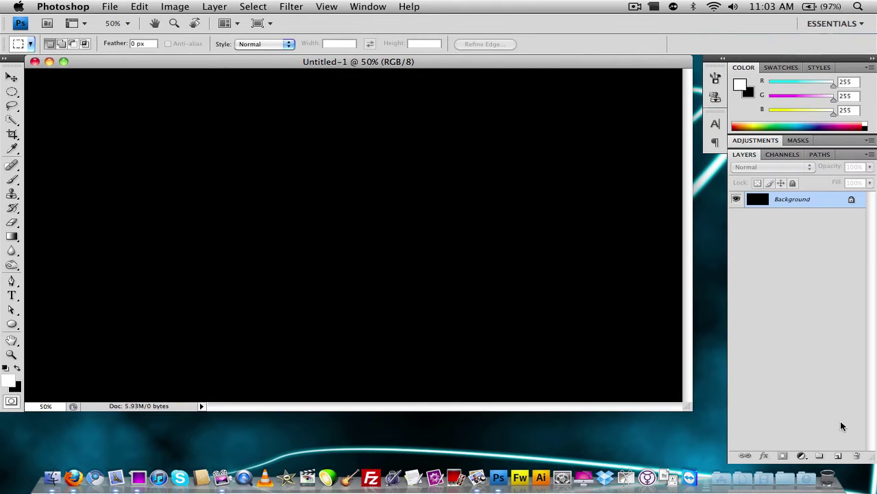
# - Add an empty layer and unlock the background as Layer 0, leaving Layer 1 active
pyautogui.click(838, 456)
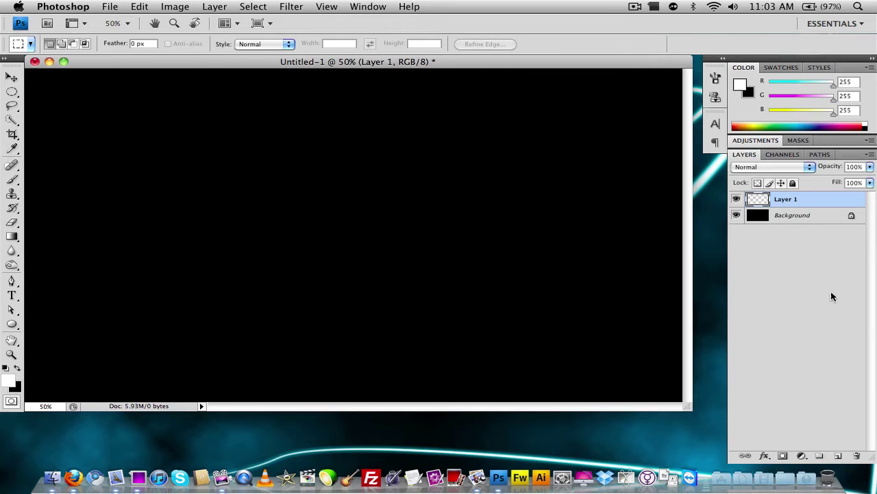
pyautogui.doubleClick(854, 215)
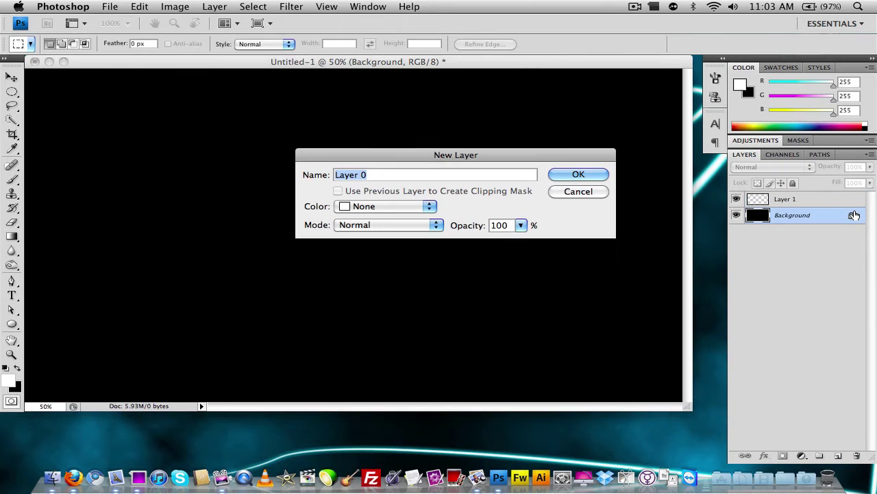
pyautogui.click(589, 174)
pyautogui.click(799, 200)
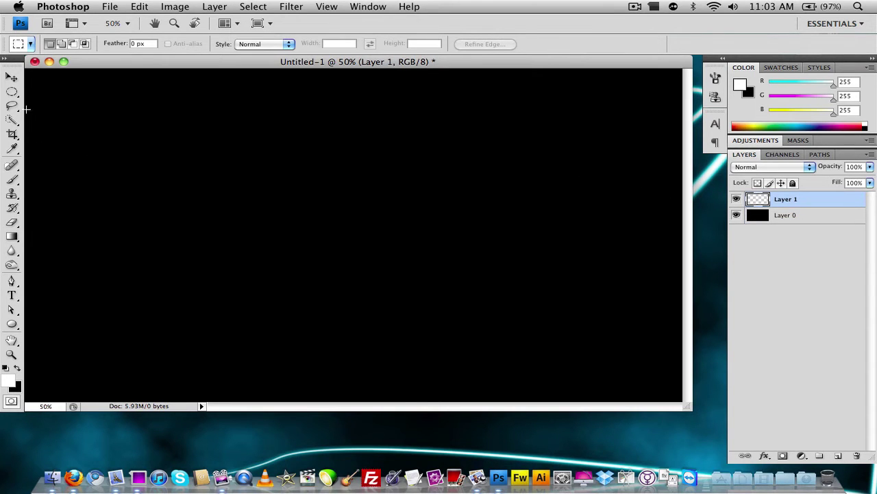
# - Make a large elliptical selection just left of the canvas centre on Layer 1 and stroke its outside with 5 px white
pyautogui.click(9, 94)
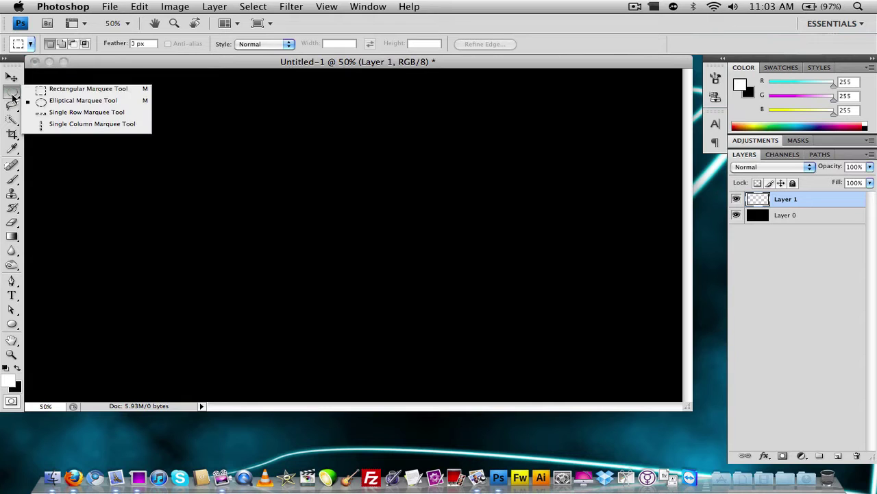
pyautogui.click(62, 101)
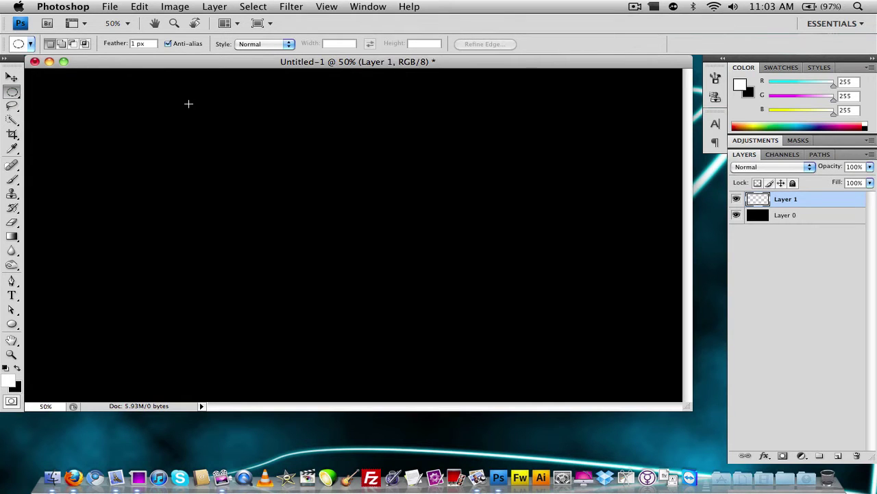
pyautogui.moveTo(465, 351); pyautogui.dragTo(466, 349)
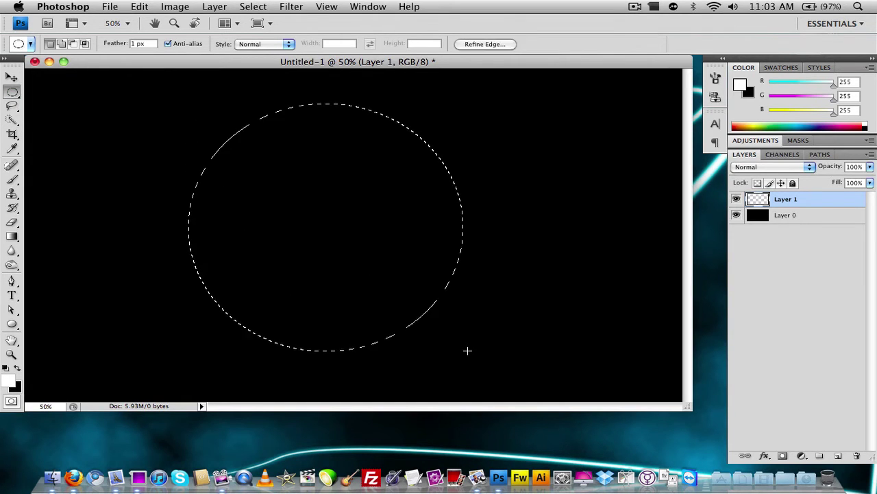
pyautogui.rightClick(310, 195)
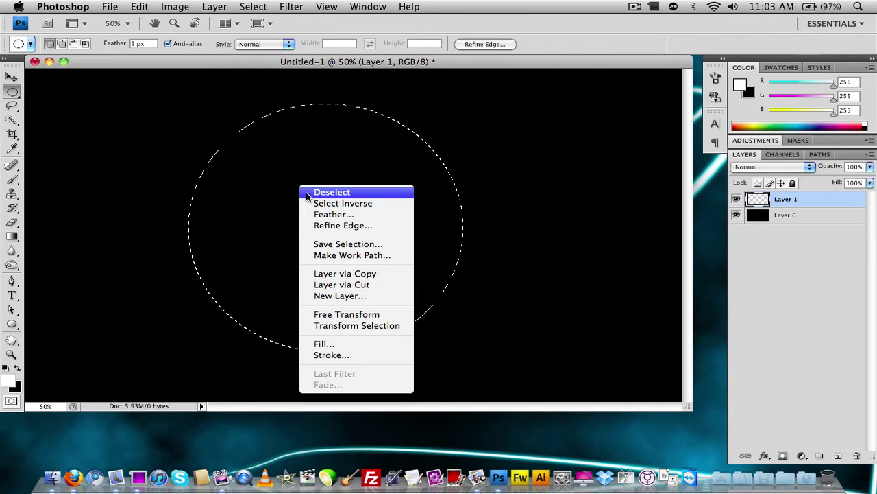
pyautogui.click(327, 354)
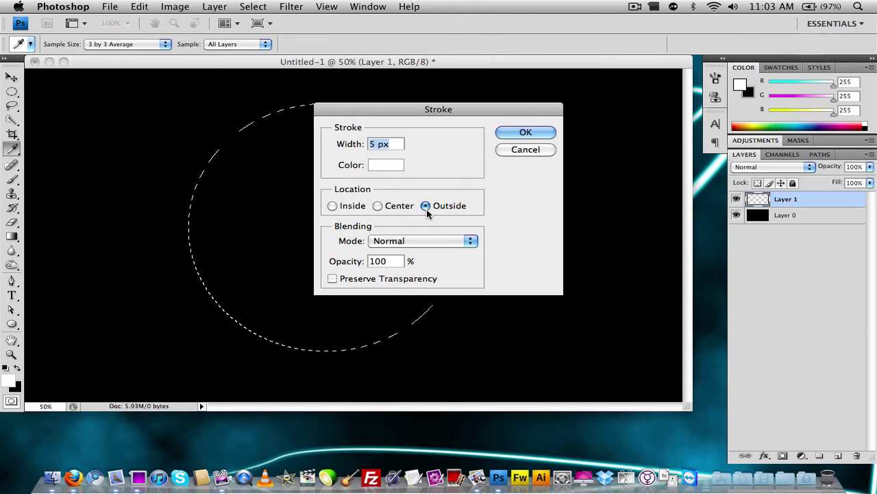
pyautogui.click(519, 132)
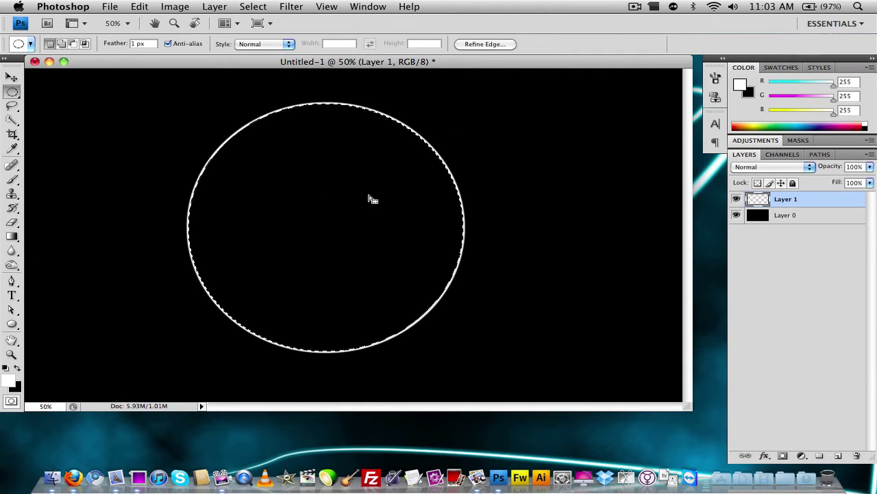
# - Add a new layer and set the first colour stop of the Gradient tool's gradient to blue 0024ff
pyautogui.click(839, 455)
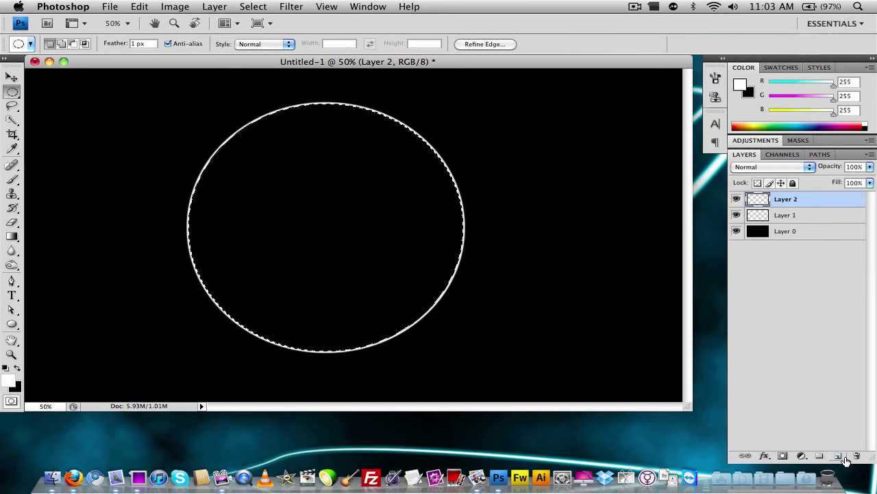
pyautogui.click(12, 236)
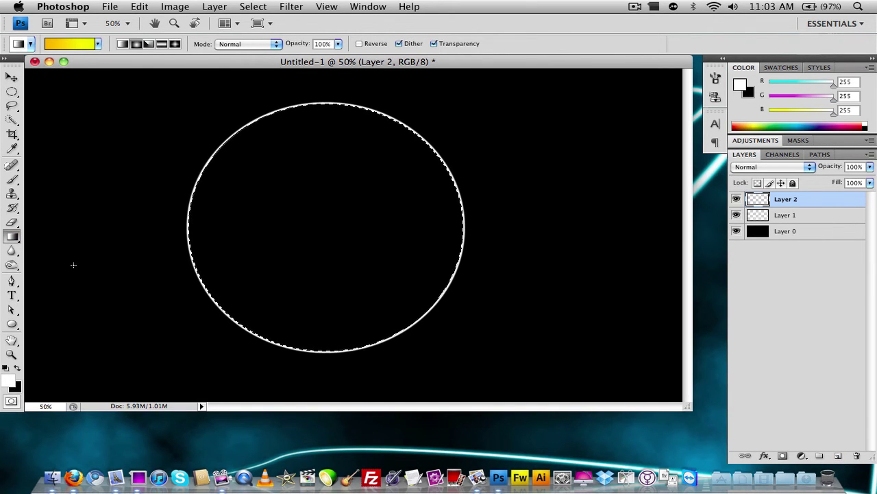
pyautogui.click(80, 48)
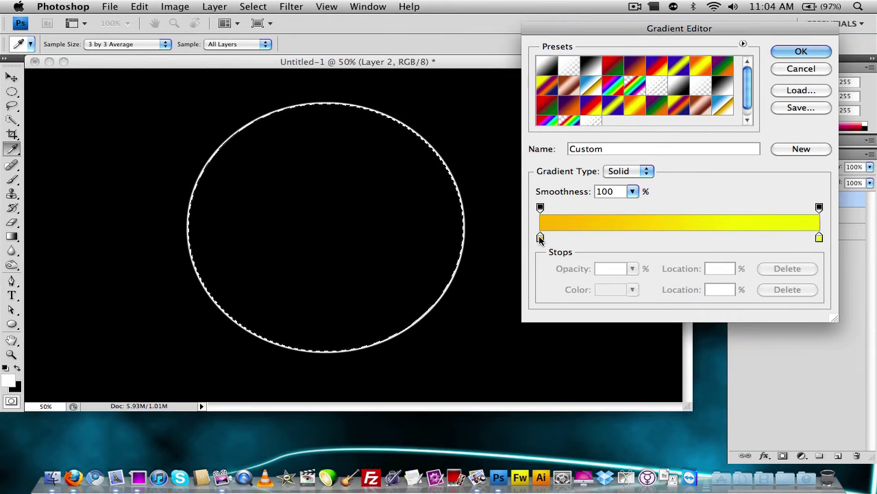
pyautogui.doubleClick(540, 237)
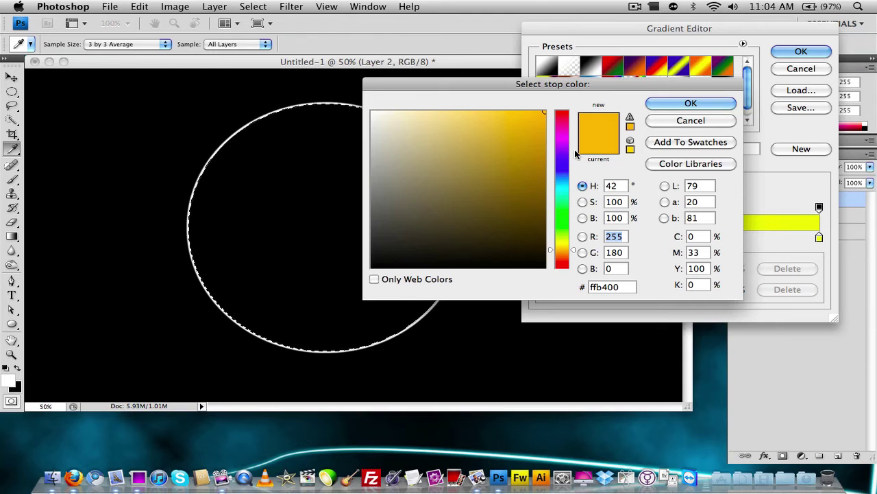
pyautogui.click(566, 165)
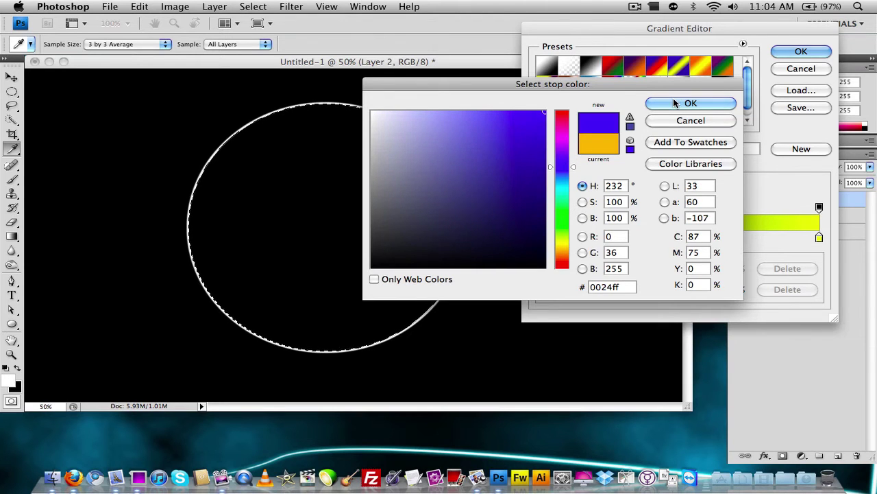
pyautogui.click(690, 103)
# - Set the gradient's end stop to cyan 00d2ff and fill the elliptical selection with the radial gradient from its centre outward
pyautogui.click(819, 239)
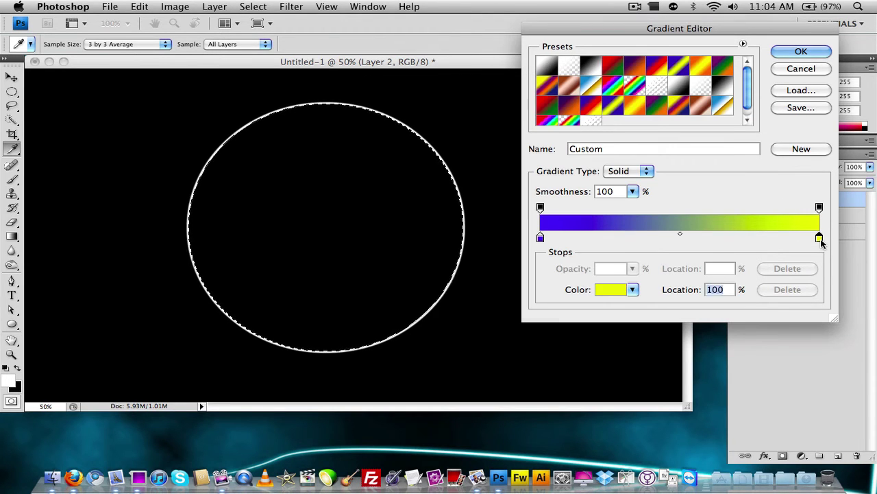
pyautogui.doubleClick(820, 238)
pyautogui.click(563, 185)
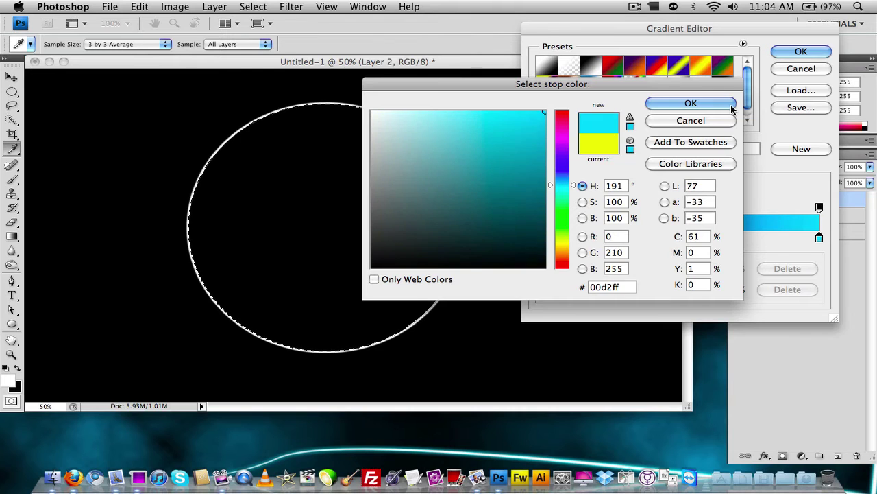
pyautogui.click(733, 105)
pyautogui.click(814, 52)
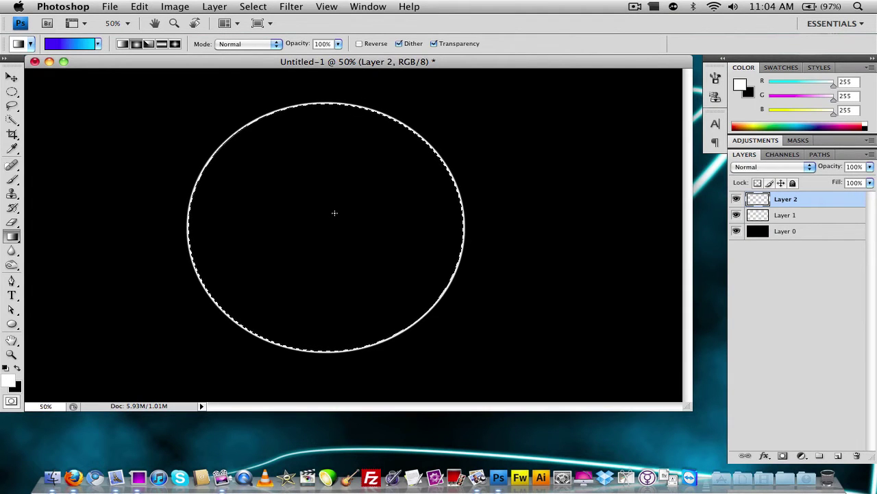
pyautogui.moveTo(327, 212); pyautogui.dragTo(544, 241)
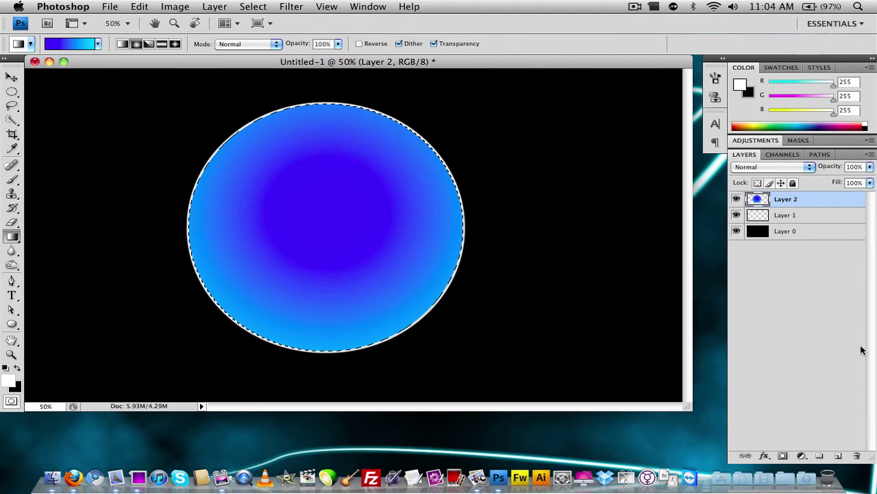
# - Add another layer and fill the selection with the blue-to-cyan radial gradient, starting in the planet's upper right and running leftward
pyautogui.click(838, 455)
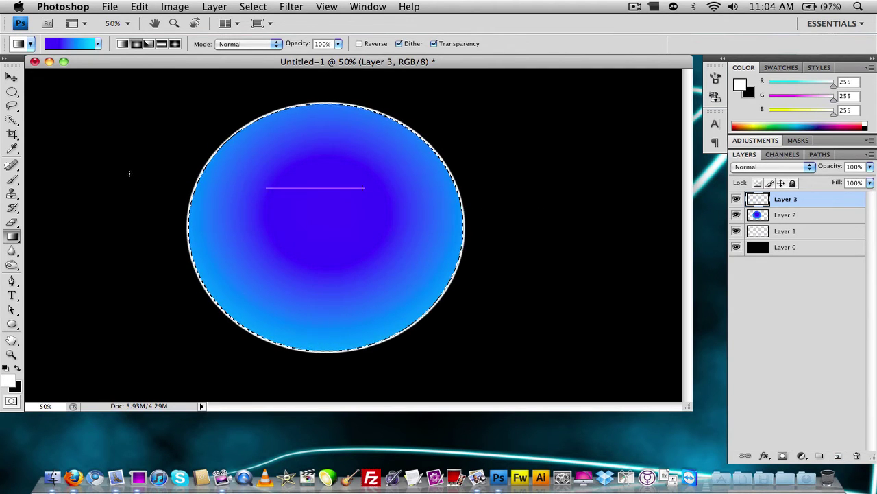
pyautogui.moveTo(367, 174); pyautogui.dragTo(53, 174)
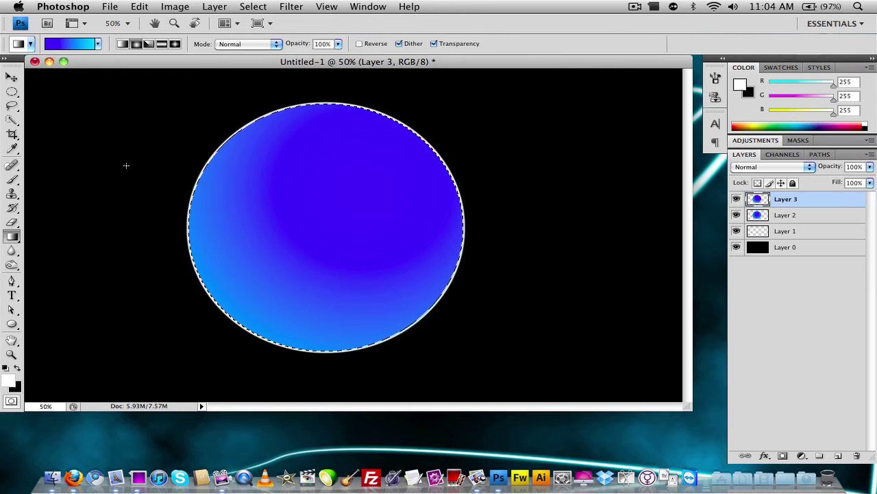
# - Swap the foreground and background colours to black and white, and render Clouds followed by Difference Clouds inside the selection on Layer 3
pyautogui.click(15, 368)
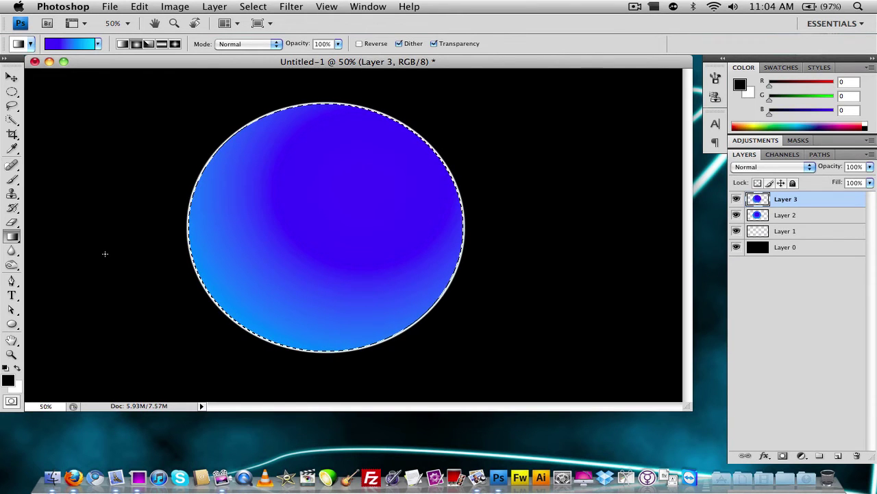
pyautogui.click(291, 7)
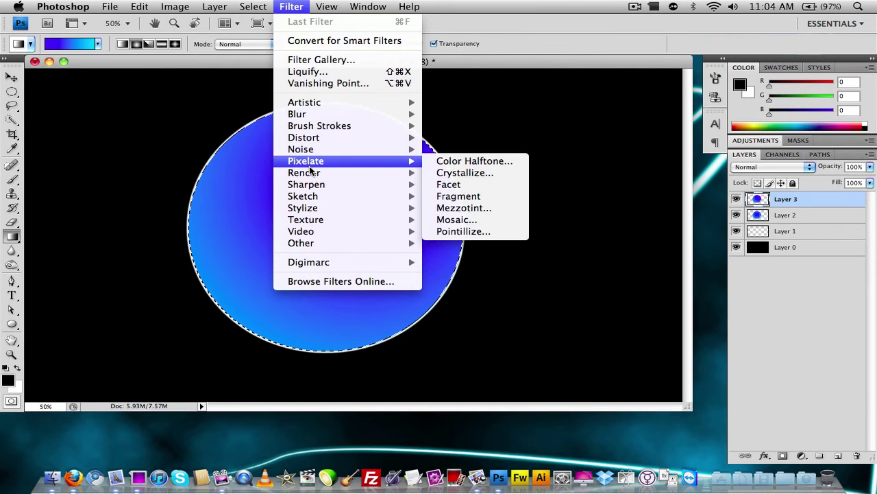
pyautogui.moveTo(347, 173)
pyautogui.click(438, 174)
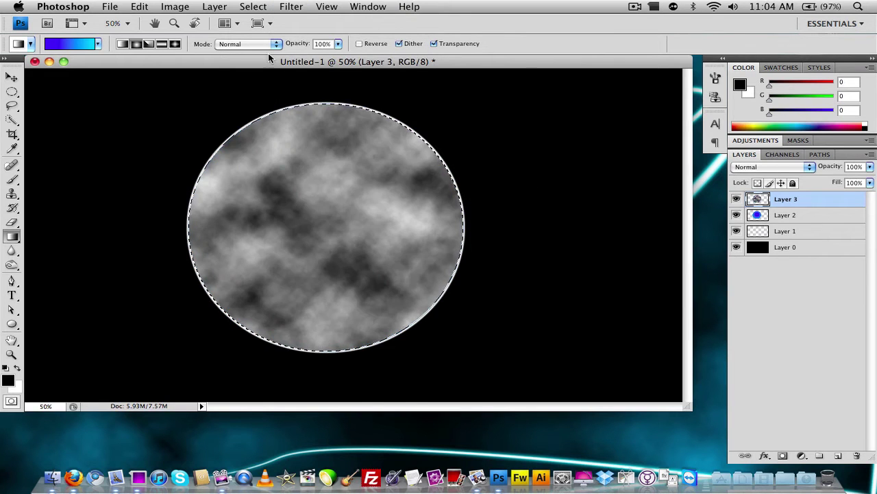
pyautogui.click(292, 6)
pyautogui.moveTo(384, 173)
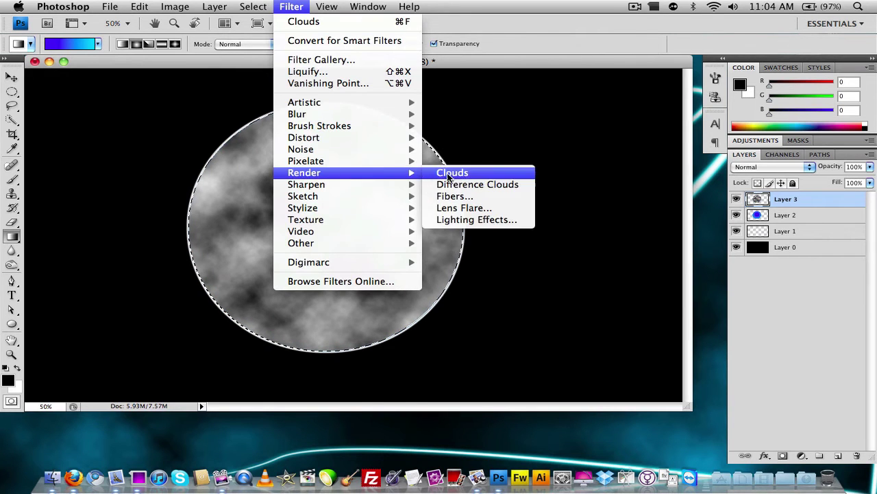
pyautogui.click(468, 185)
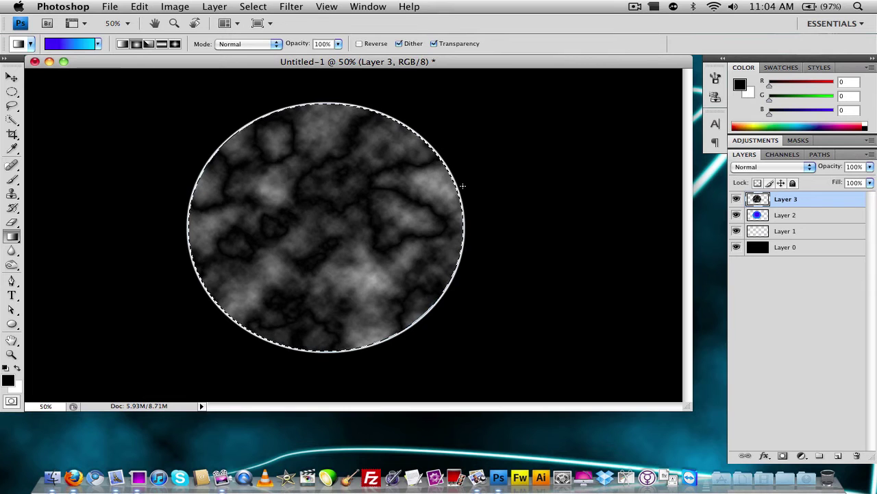
# - Reapply Difference Clouds several times to the texture on Layer 3 and set the layer's blend mode to Soft Light
pyautogui.press('super+f')
pyautogui.press('super+f')
pyautogui.press('super+f')
pyautogui.press('super+f')
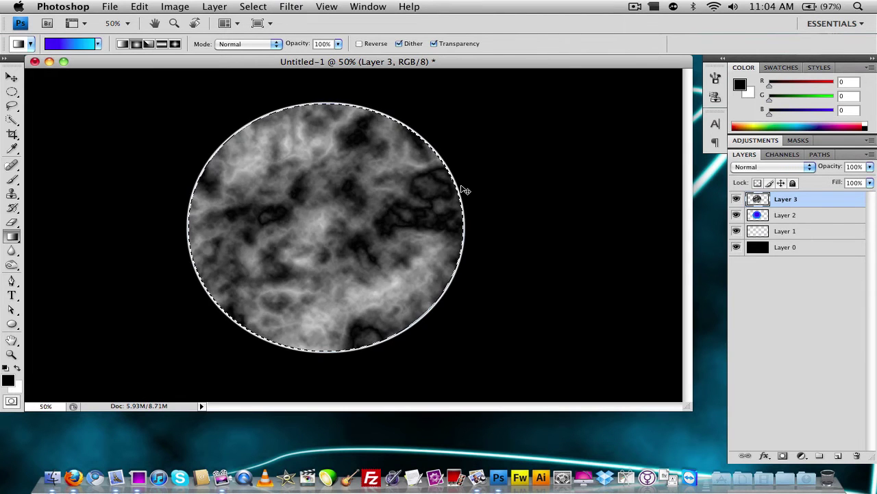
pyautogui.press('super+f')
pyautogui.press('super+f')
pyautogui.press('super+f')
pyautogui.press('super+f')
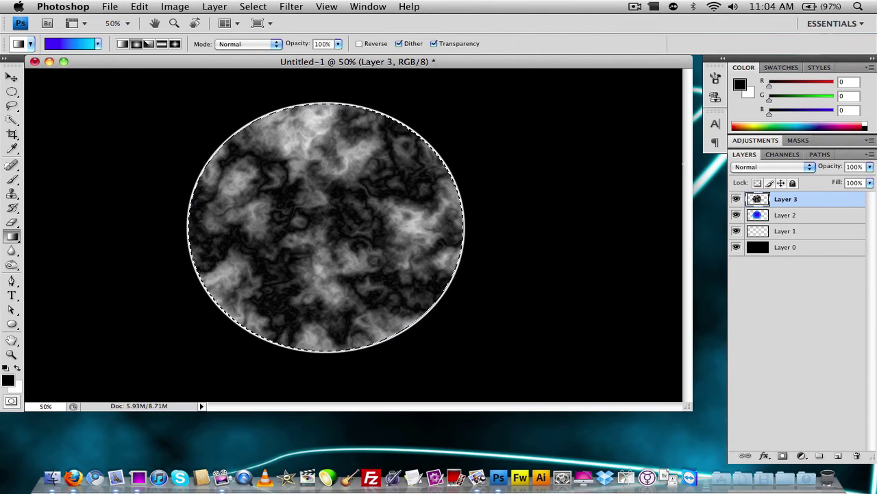
pyautogui.click(782, 166)
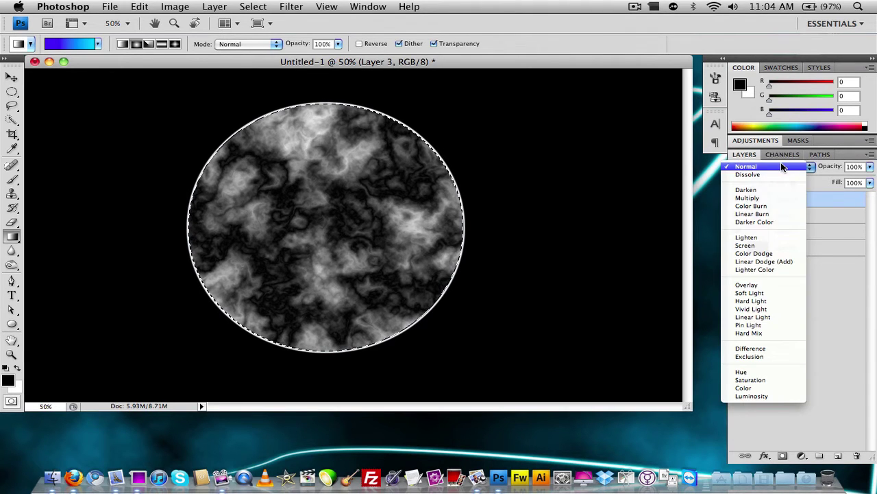
pyautogui.click(749, 294)
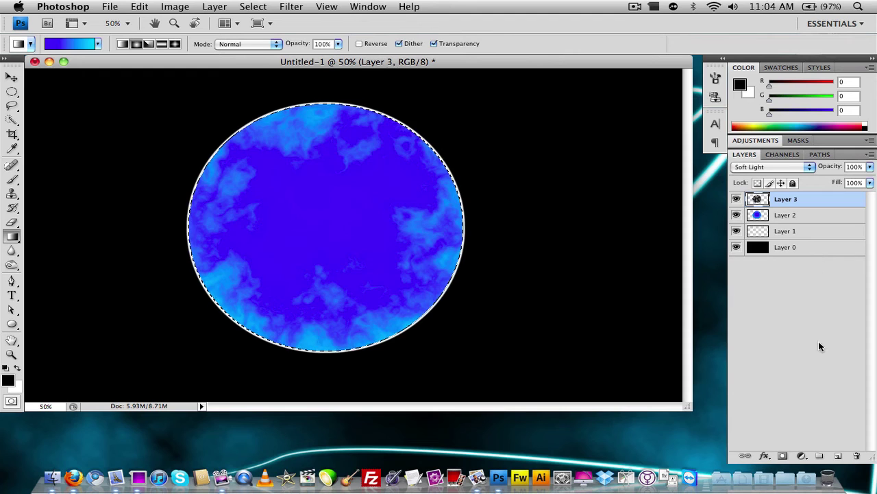
# - Add a new layer, fill the elliptical selection on it with white at 100% opacity, and deselect
pyautogui.click(838, 457)
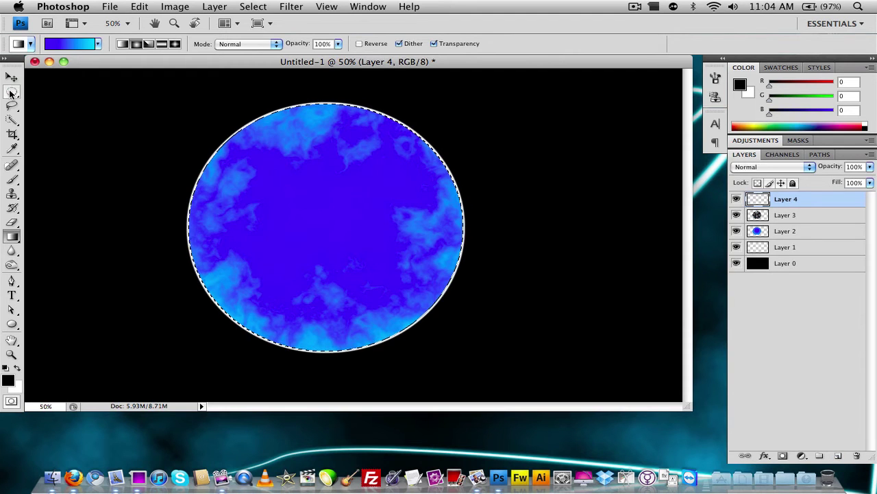
pyautogui.click(12, 91)
pyautogui.rightClick(274, 195)
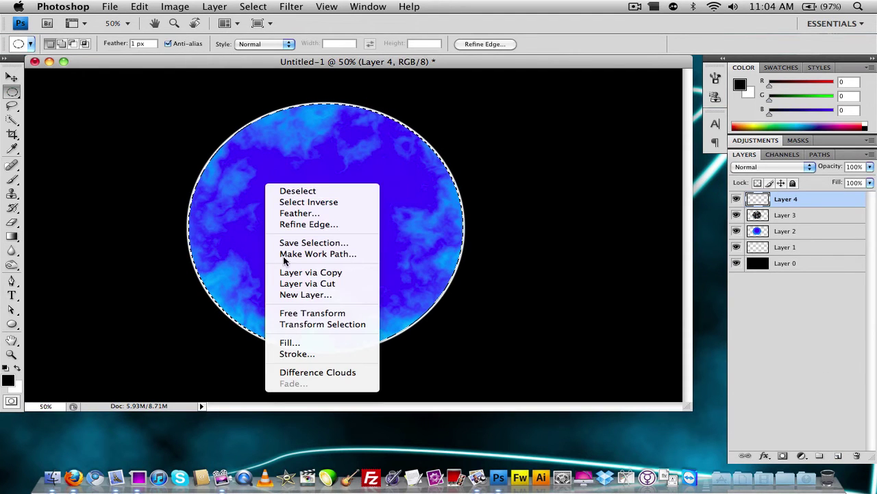
pyautogui.click(288, 342)
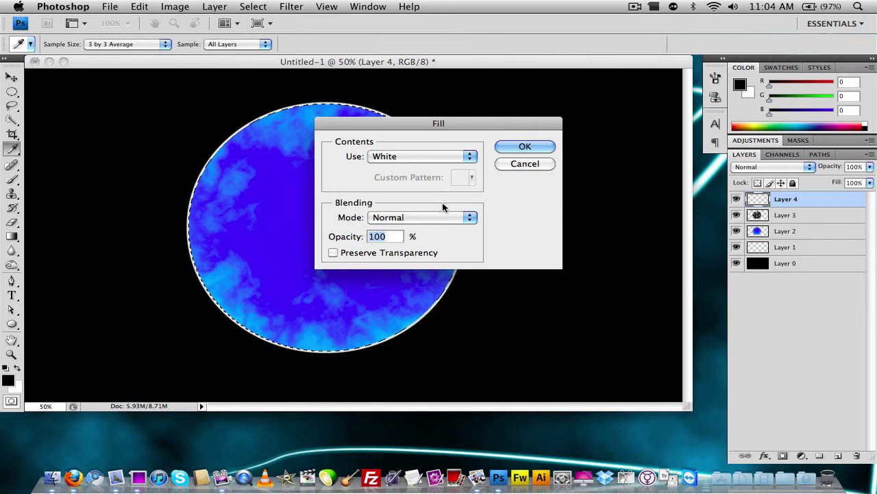
pyautogui.click(521, 145)
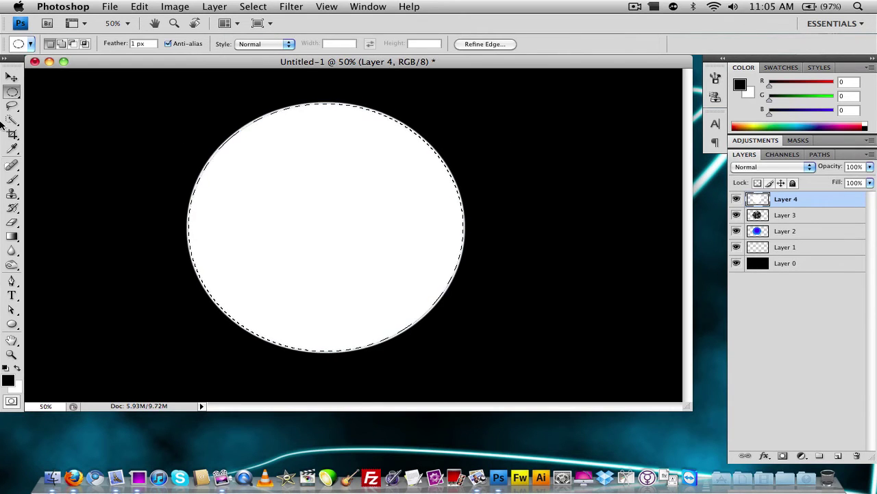
pyautogui.press('super+d')
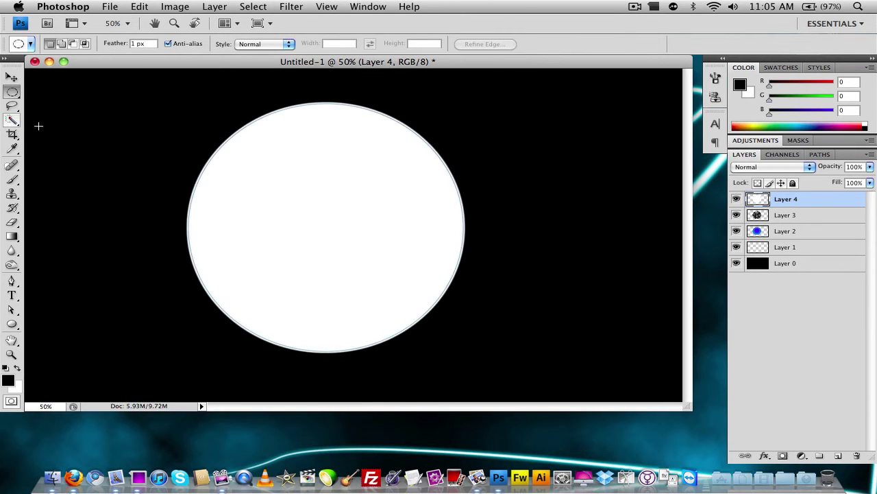
pyautogui.click(13, 79)
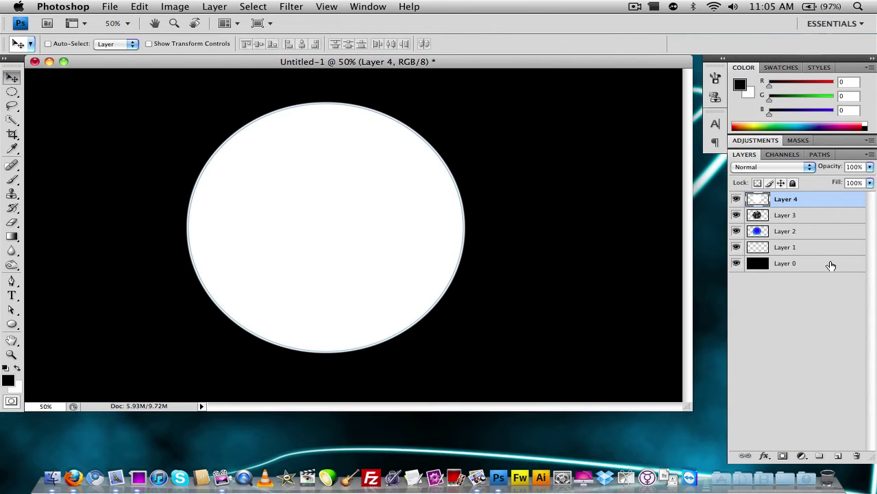
# - Hide Layers 4, 3 and 2 and make Layer 1 with the white ring the active layer
pyautogui.click(736, 199)
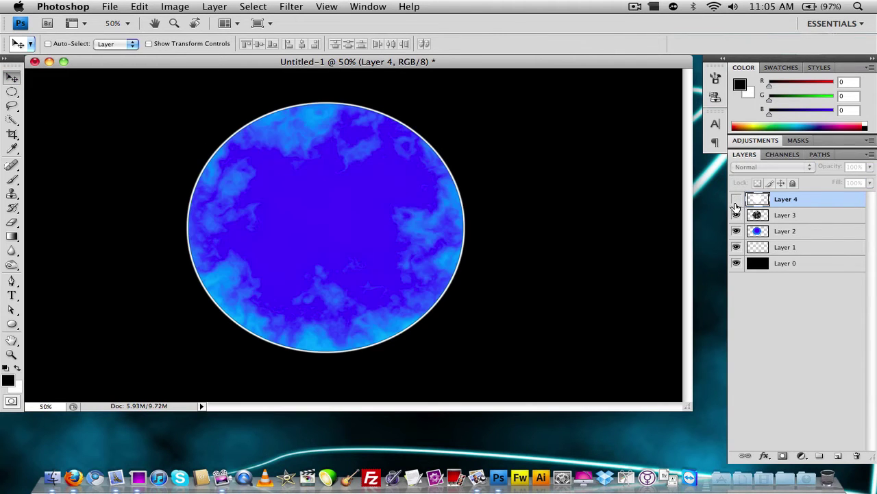
pyautogui.click(736, 214)
pyautogui.click(736, 231)
pyautogui.click(770, 244)
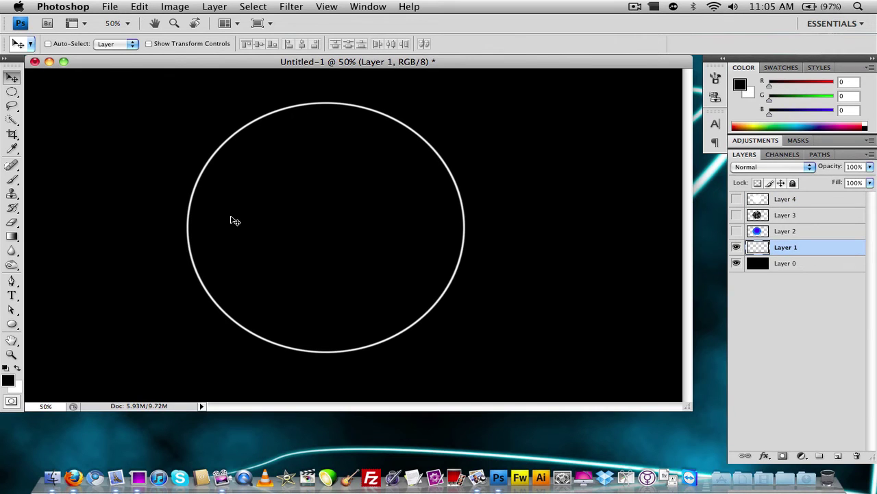
# - Erase the white ring on Layer 1 with a soft 422 px eraser, leaving only a faded arc at its upper right
pyautogui.click(12, 222)
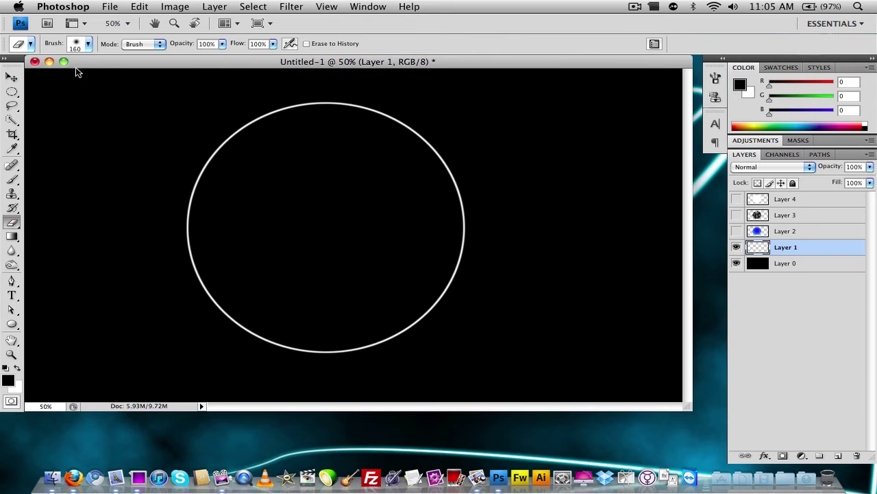
pyautogui.click(88, 43)
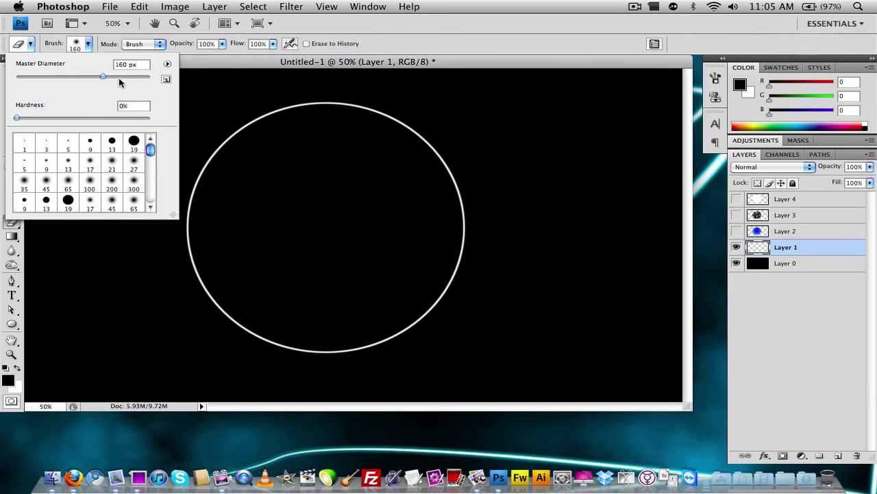
pyautogui.moveTo(103, 77); pyautogui.dragTo(130, 77)
pyautogui.click(292, 65)
pyautogui.moveTo(241, 131)
pyautogui.mouseDown()
pyautogui.moveTo(229, 165)
pyautogui.moveTo(237, 210)
pyautogui.moveTo(217, 287)
pyautogui.moveTo(329, 323)
pyautogui.moveTo(441, 255)
pyautogui.moveTo(480, 192)
pyautogui.moveTo(476, 204)
pyautogui.moveTo(460, 177)
pyautogui.moveTo(265, 167)
pyautogui.moveTo(255, 108)
pyautogui.moveTo(257, 126)
pyautogui.moveTo(239, 122)
pyautogui.moveTo(273, 194)
pyautogui.mouseUp()
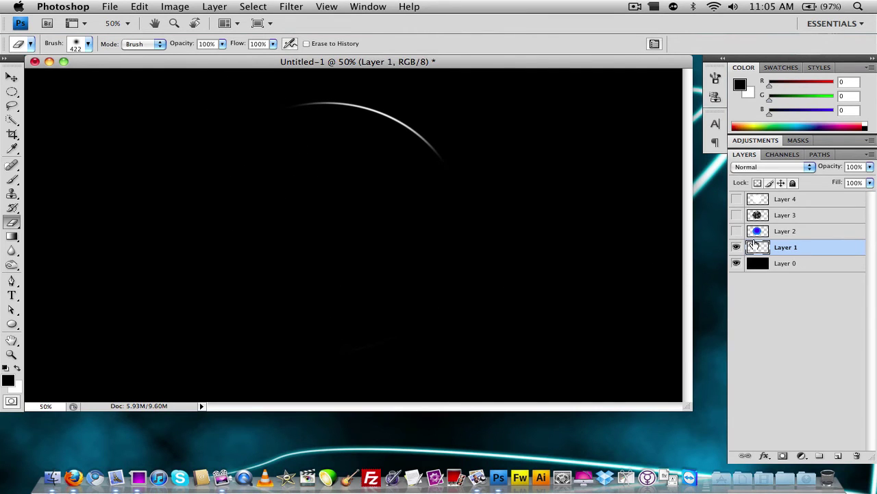
# - Show Layers 2, 3 and 4 again and erase the middle of Layer 4's white fill, leaving a soft glow around the planet's rim
pyautogui.click(736, 231)
pyautogui.click(736, 215)
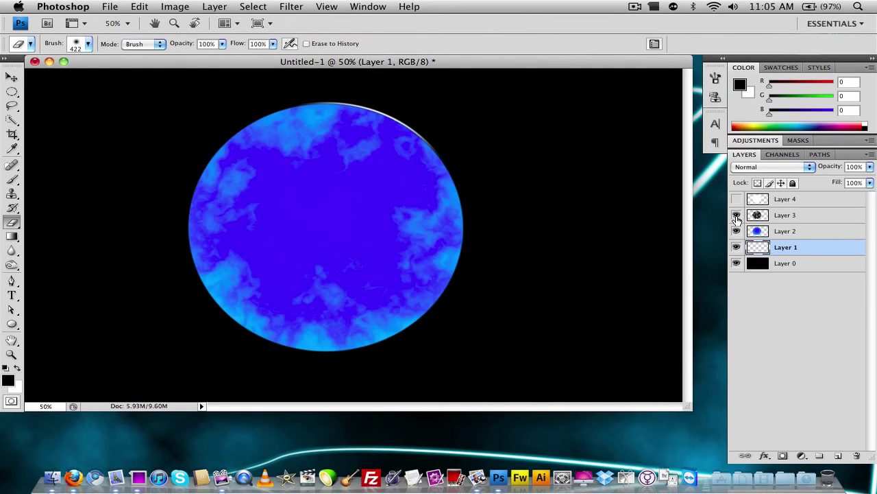
pyautogui.click(736, 199)
pyautogui.click(787, 205)
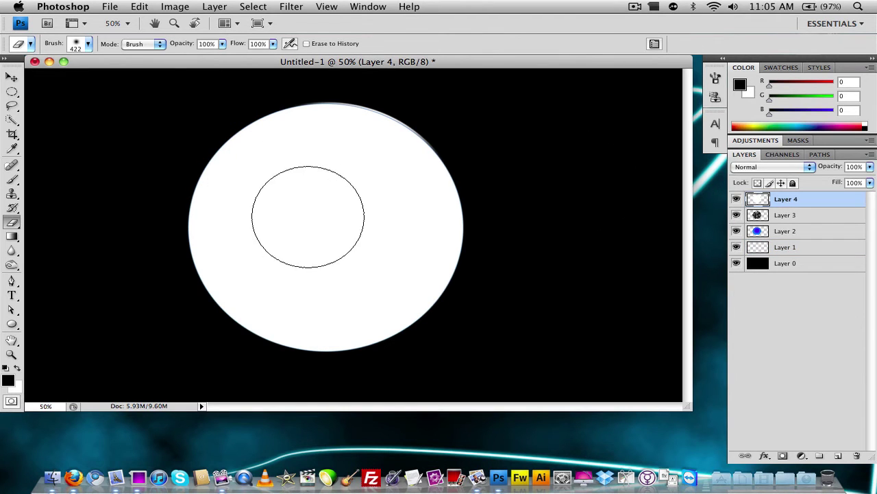
pyautogui.moveTo(316, 223)
pyautogui.mouseDown()
pyautogui.moveTo(270, 196)
pyautogui.moveTo(308, 207)
pyautogui.moveTo(291, 192)
pyautogui.moveTo(277, 198)
pyautogui.moveTo(268, 233)
pyautogui.moveTo(264, 195)
pyautogui.moveTo(266, 244)
pyautogui.moveTo(287, 273)
pyautogui.moveTo(322, 280)
pyautogui.moveTo(291, 281)
pyautogui.moveTo(264, 257)
pyautogui.moveTo(254, 230)
pyautogui.moveTo(273, 212)
pyautogui.moveTo(322, 207)
pyautogui.moveTo(323, 199)
pyautogui.moveTo(278, 194)
pyautogui.moveTo(335, 186)
pyautogui.moveTo(358, 193)
pyautogui.moveTo(385, 226)
pyautogui.moveTo(376, 200)
pyautogui.moveTo(392, 199)
pyautogui.moveTo(379, 251)
pyautogui.moveTo(347, 281)
pyautogui.moveTo(399, 231)
pyautogui.moveTo(392, 214)
pyautogui.moveTo(378, 266)
pyautogui.moveTo(318, 290)
pyautogui.moveTo(386, 251)
pyautogui.moveTo(343, 316)
pyautogui.moveTo(274, 329)
pyautogui.moveTo(261, 209)
pyautogui.moveTo(285, 203)
pyautogui.moveTo(308, 228)
pyautogui.moveTo(167, 196)
pyautogui.moveTo(166, 206)
pyautogui.moveTo(200, 199)
pyautogui.mouseUp()
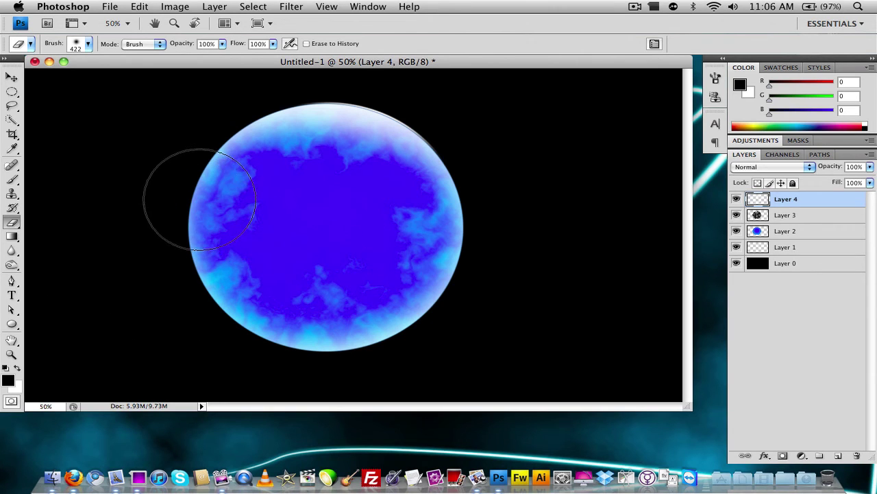
# - Merge all layers except the black background Layer 0 into one, keep the background visible, and move the merged planet slightly to the right
pyautogui.click(12, 76)
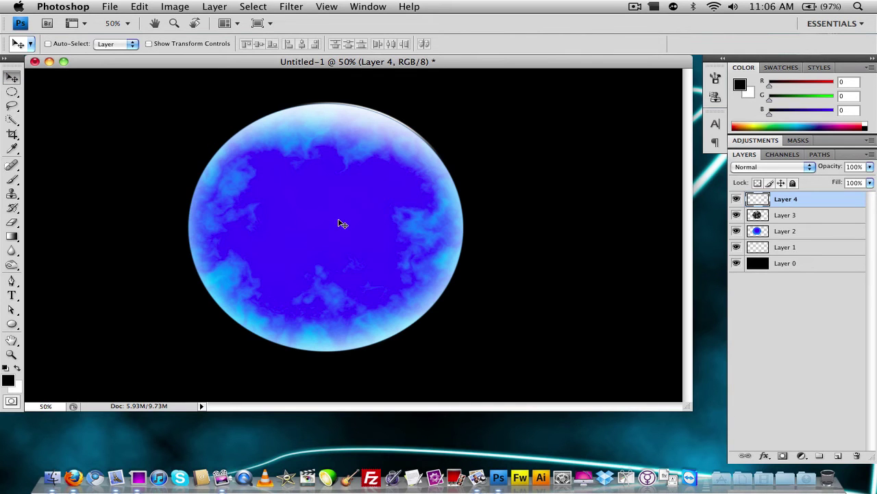
pyautogui.moveTo(356, 256); pyautogui.dragTo(370, 241)
pyautogui.click(737, 264)
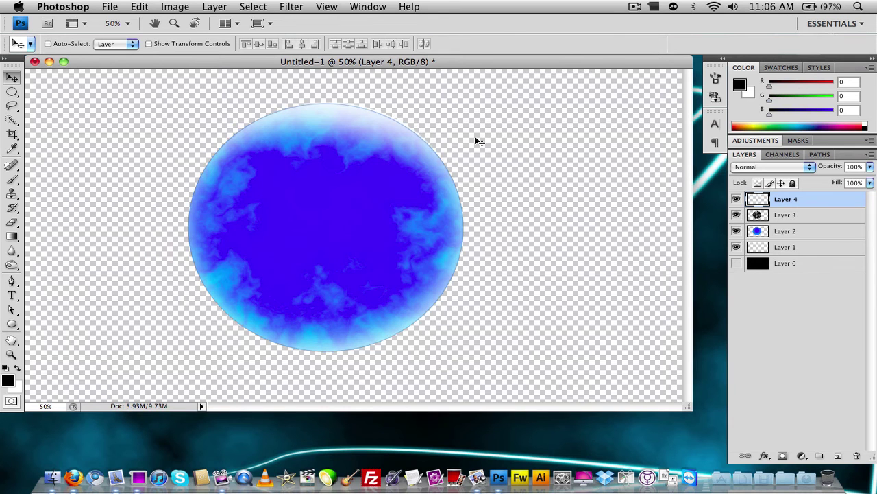
pyautogui.click(215, 6)
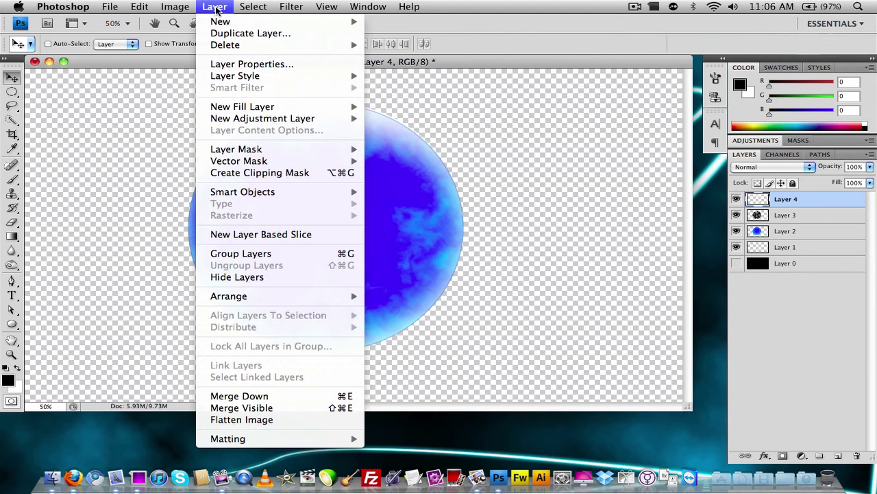
pyautogui.click(249, 409)
pyautogui.click(736, 215)
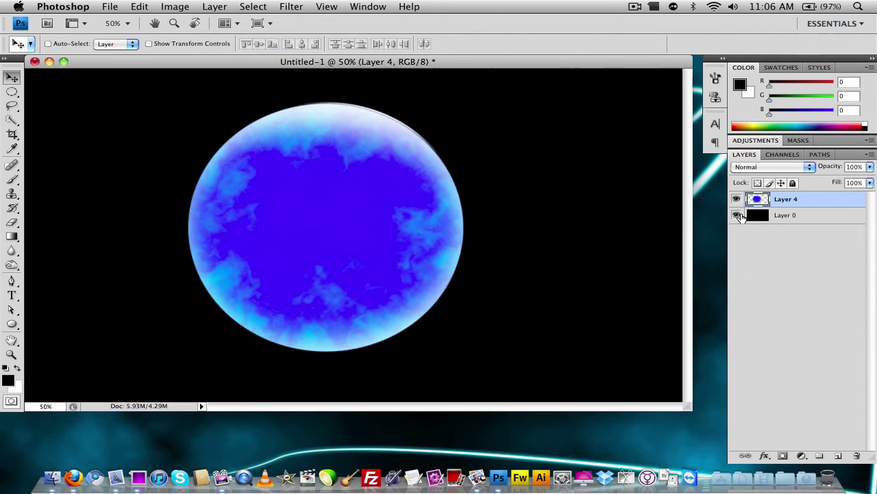
pyautogui.moveTo(348, 219); pyautogui.dragTo(385, 229)
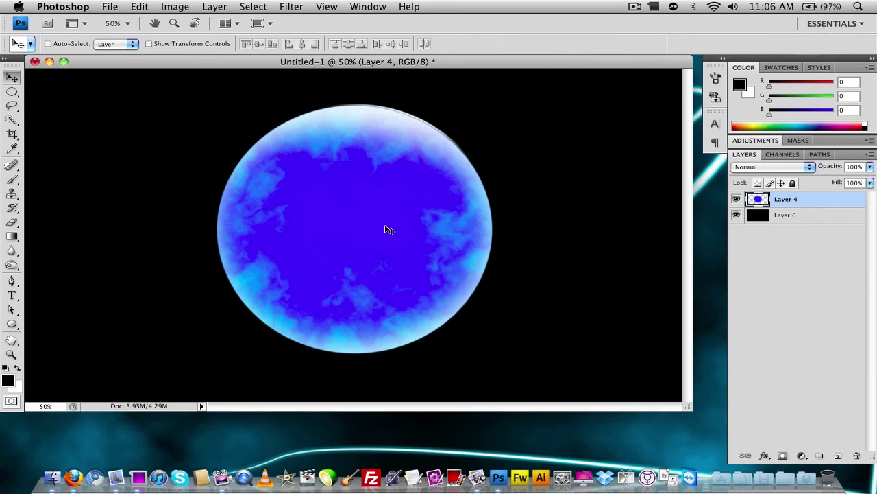
# - Close the Untitled-1 document without saving the changes
pyautogui.click(35, 62)
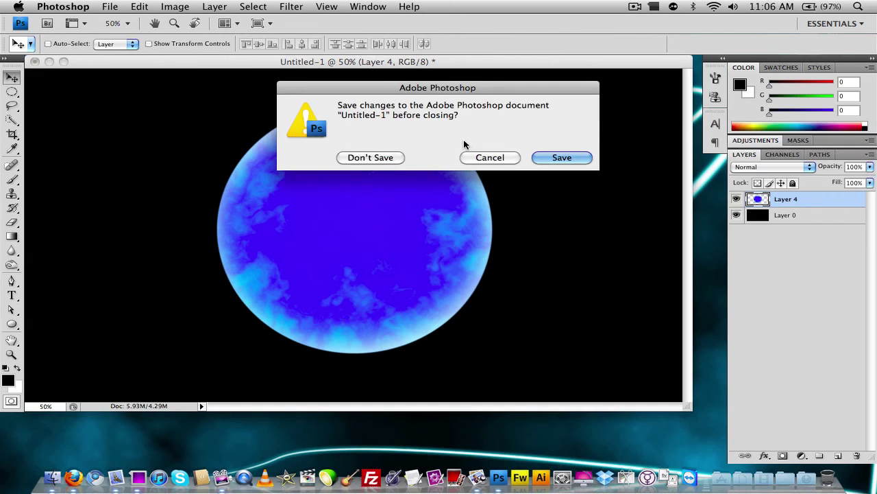
pyautogui.click(353, 157)
pyautogui.click(357, 145)
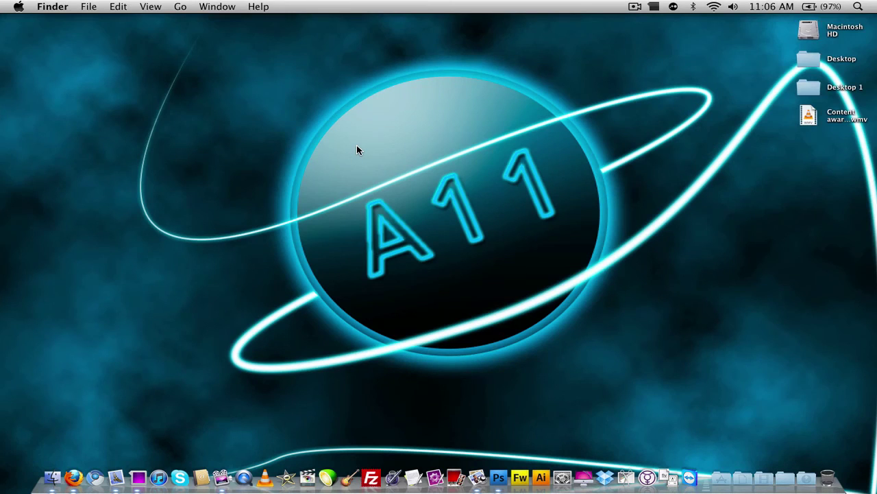